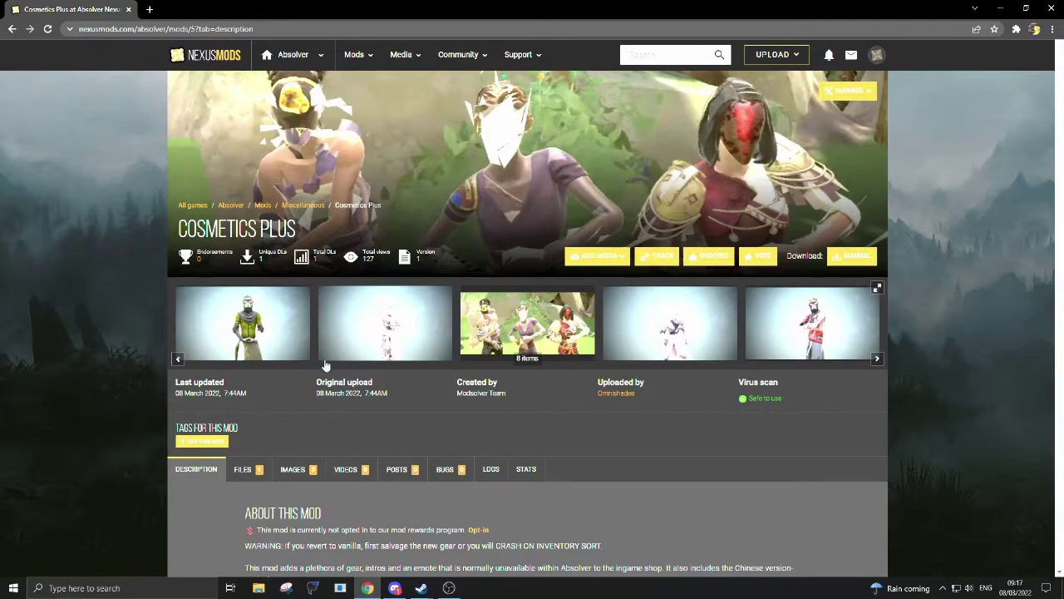
Step: Open the CosmeticsPlus file from the mod's FILES tab on Nexus Mods
scroll(177, 246, down, 1)
scroll(332, 311, up, 1)
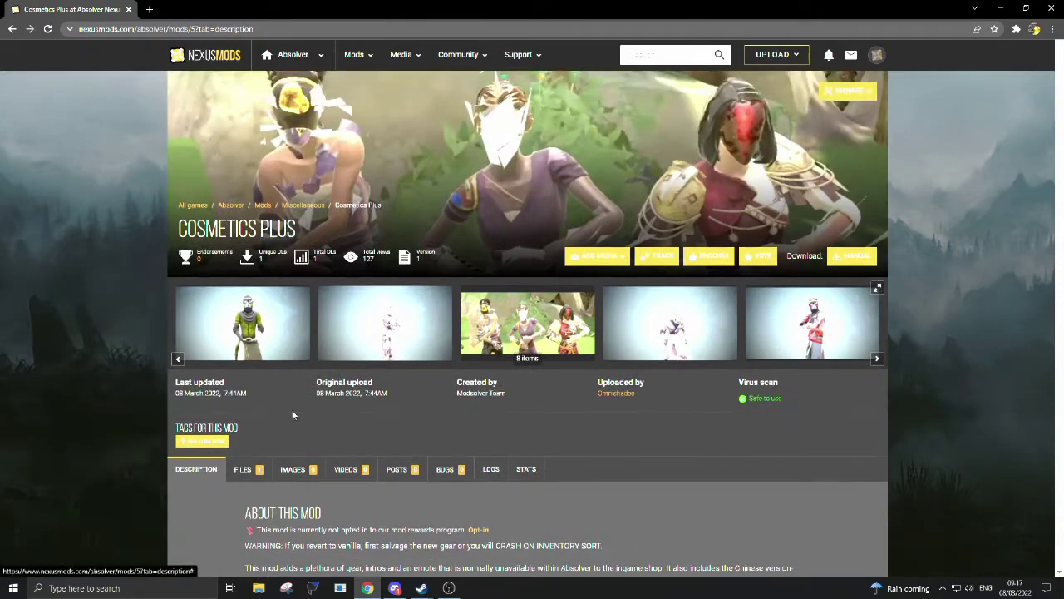
scroll(293, 417, down, 1)
scroll(345, 416, down, 2)
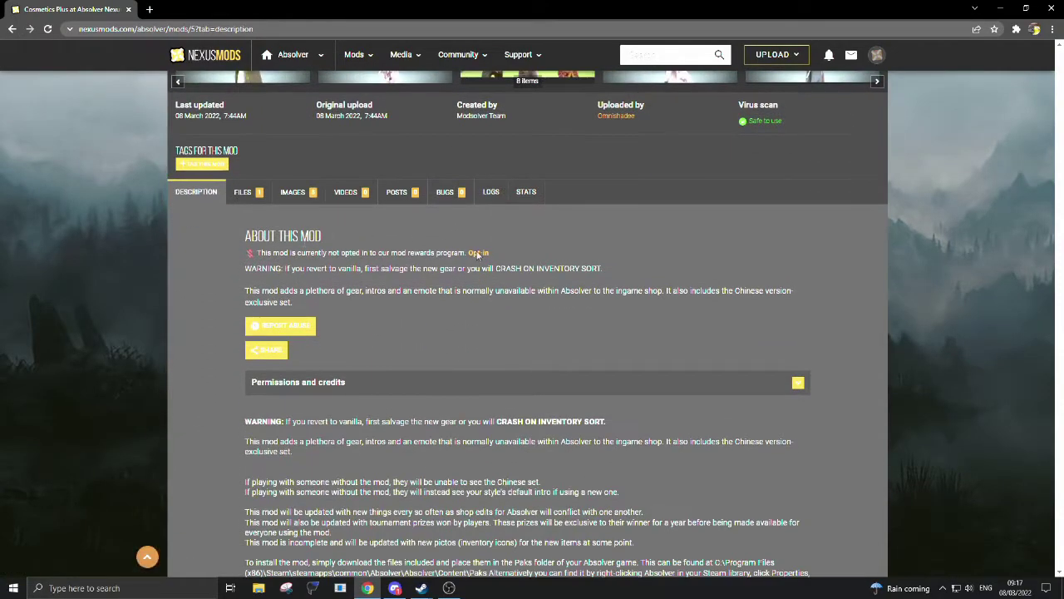
scroll(361, 339, up, 1)
scroll(252, 292, down, 2)
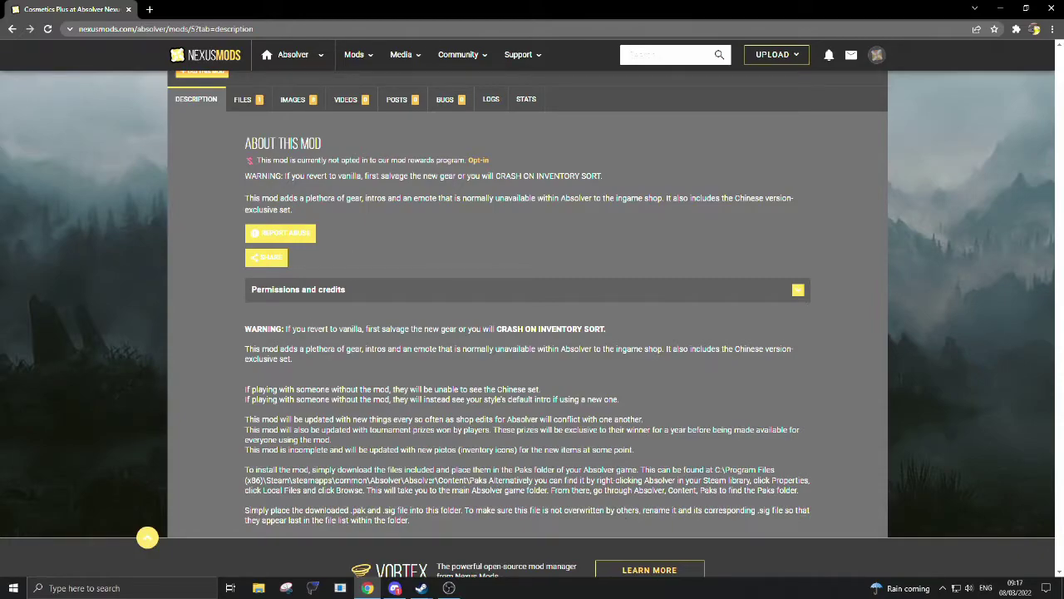
scroll(424, 470, up, 1)
scroll(424, 470, up, 1)
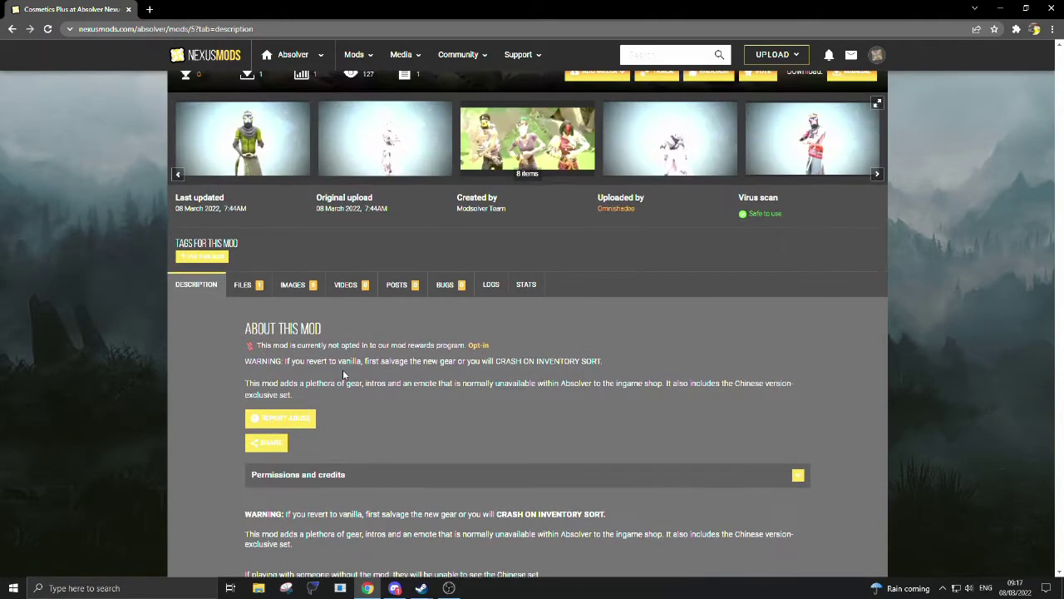
scroll(424, 470, down, 3)
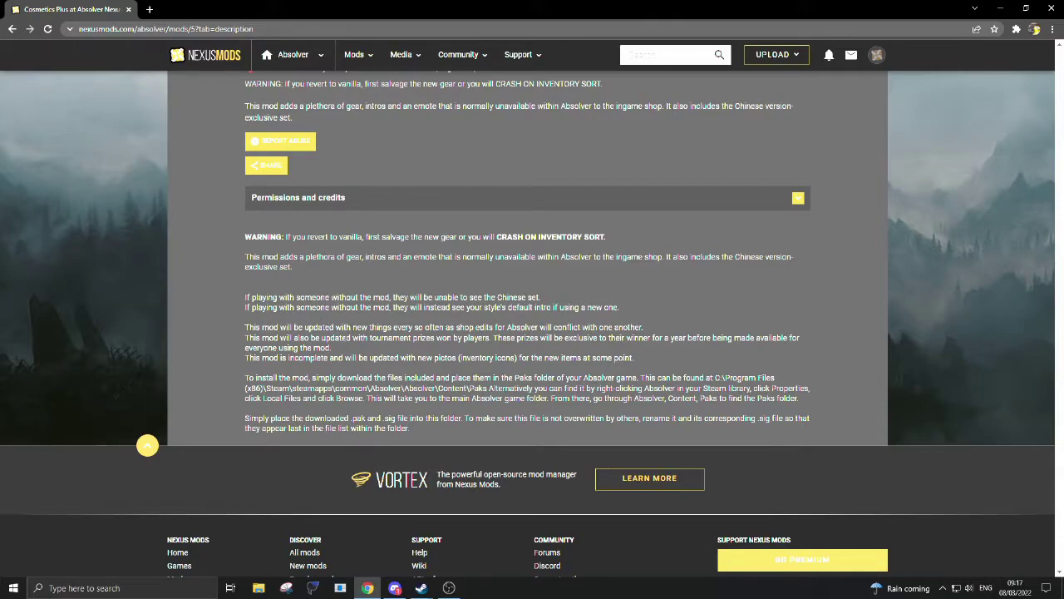
scroll(527, 324, up, 1)
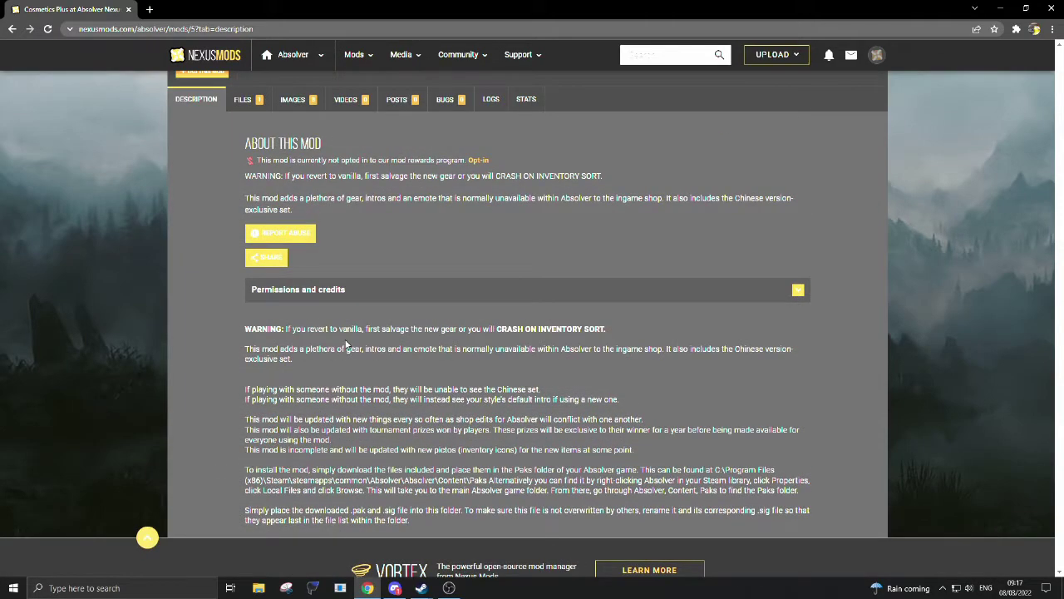
scroll(342, 336, up, 1)
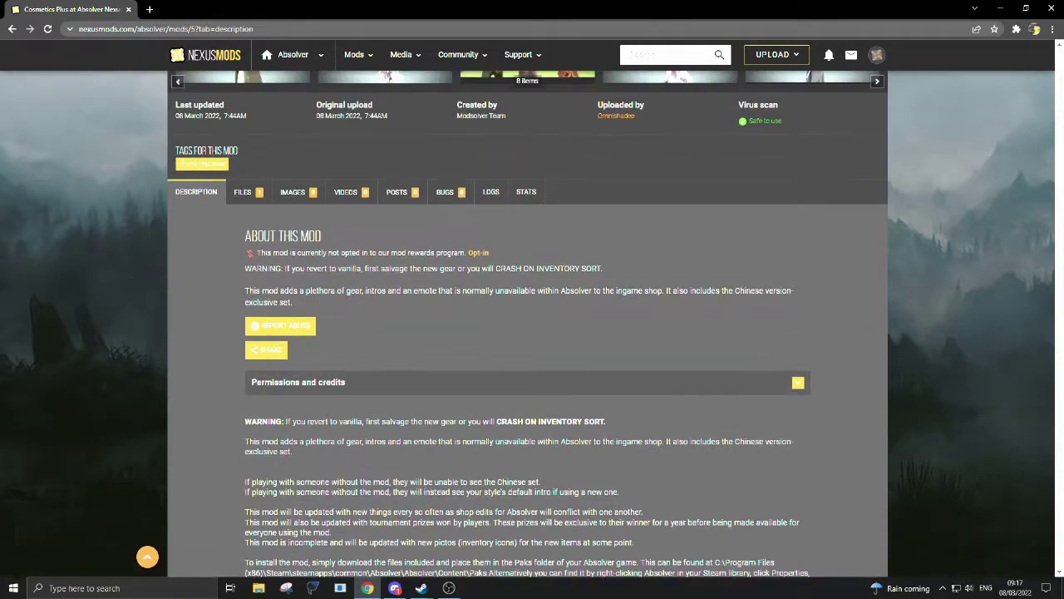
click(250, 200)
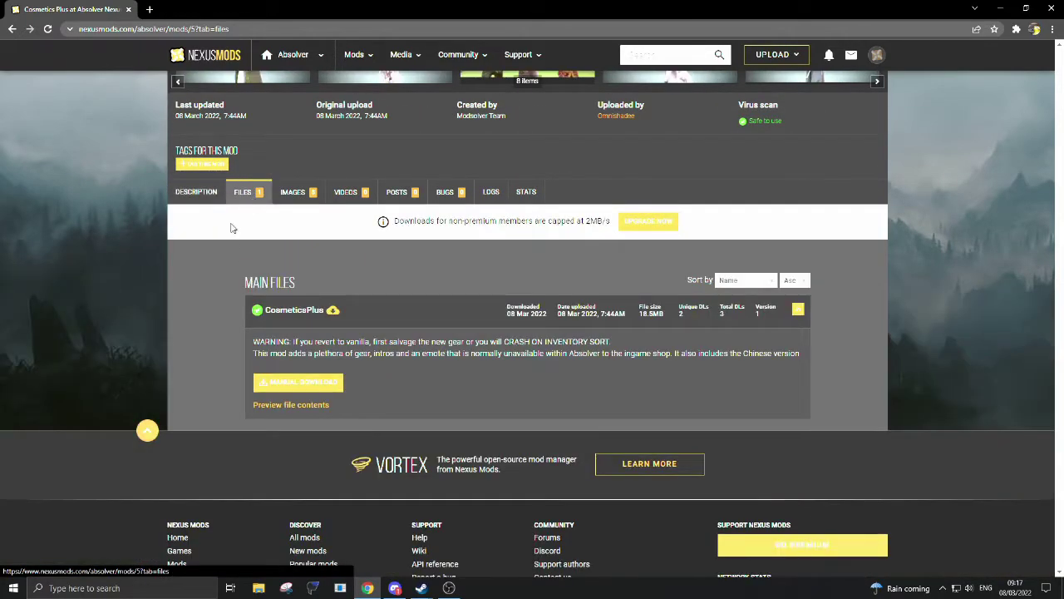
click(298, 384)
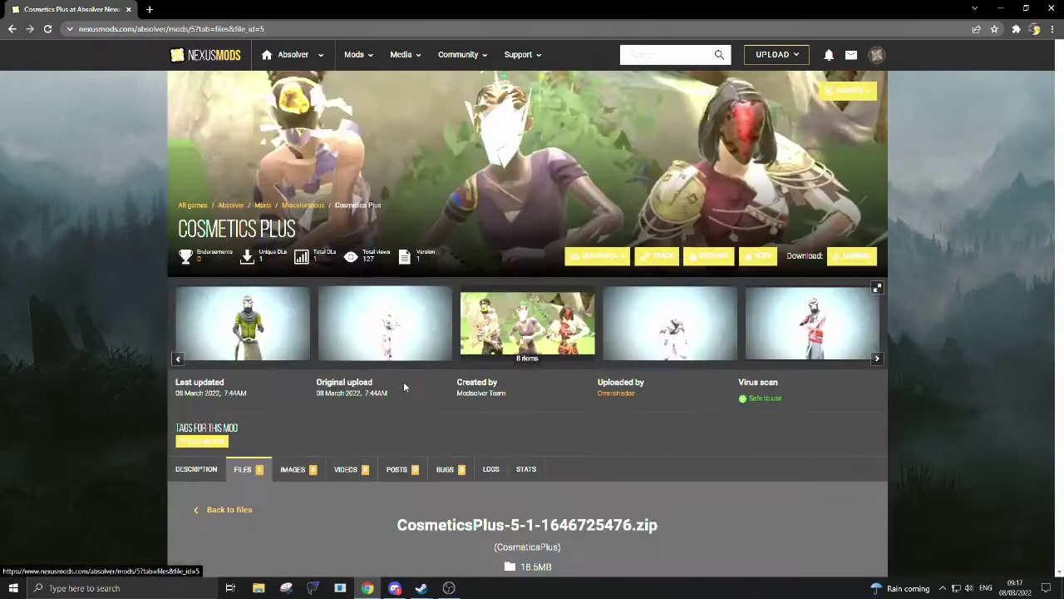
Step: Download CosmeticsPlus-5-1-1646725476.zip into Downloads via Slow Download and show it in its folder
click(568, 360)
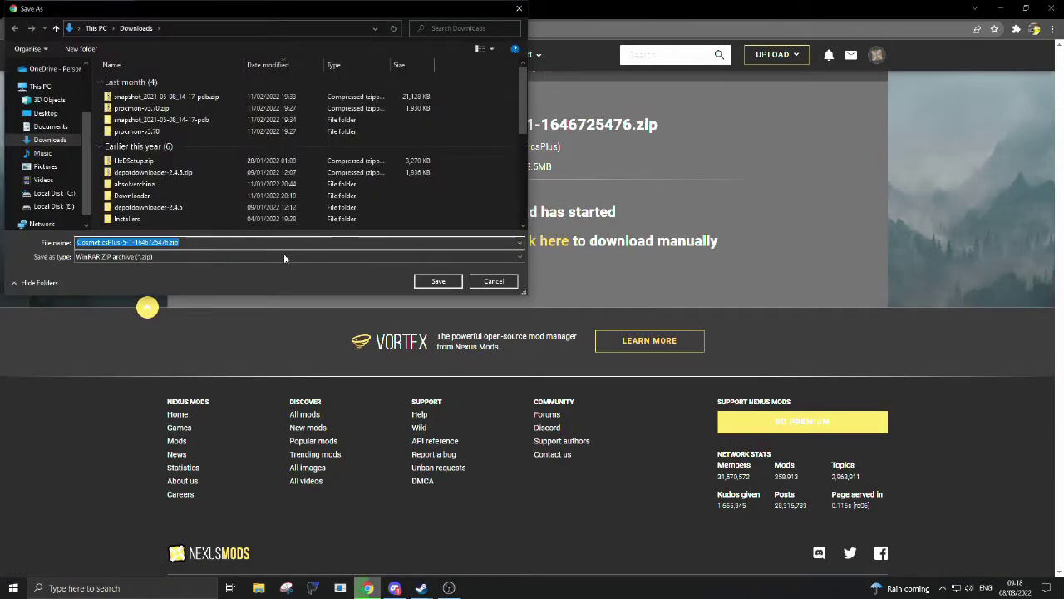
click(438, 282)
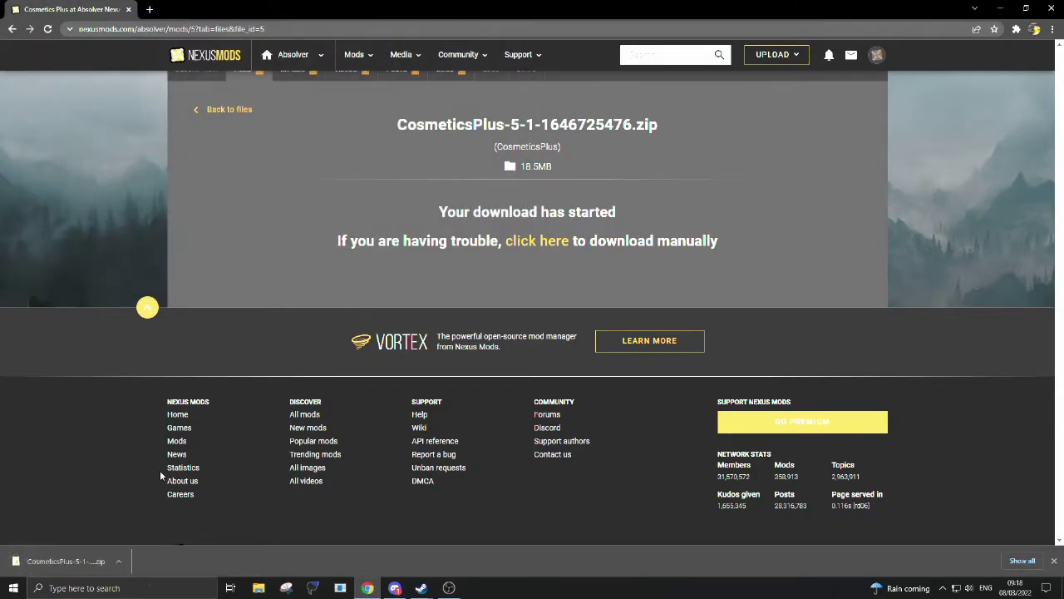
click(118, 562)
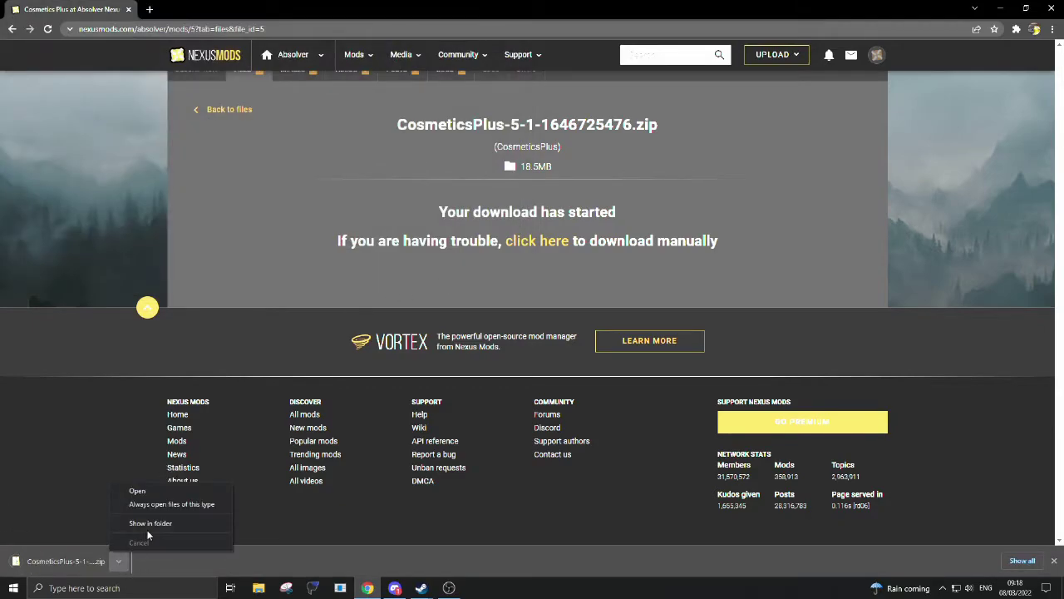
click(149, 524)
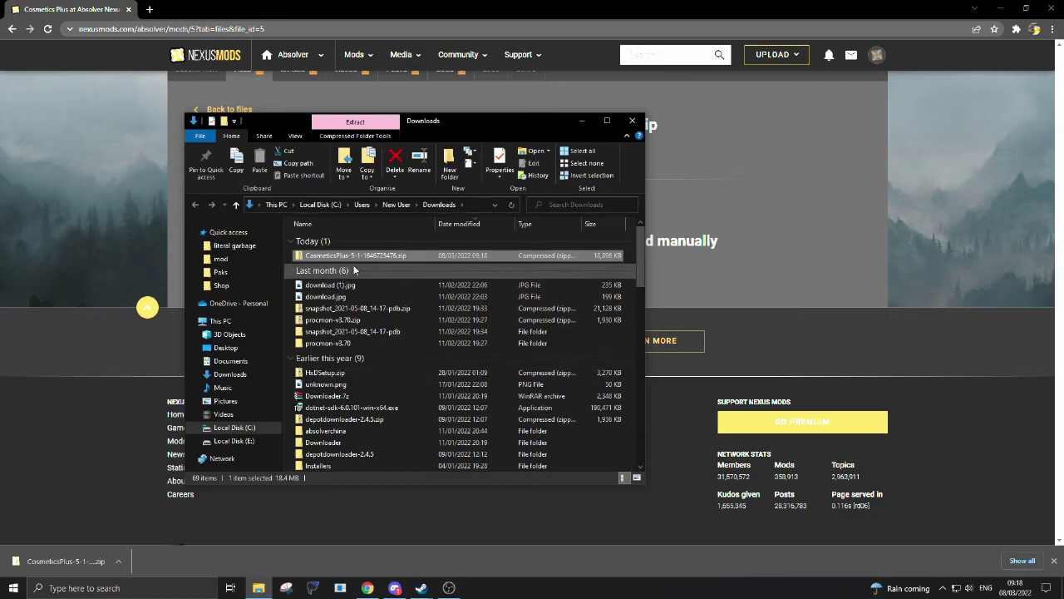
Step: Browse to Absolver's installed files through its Steam Properties > Local Files page
mouse_move(421, 581)
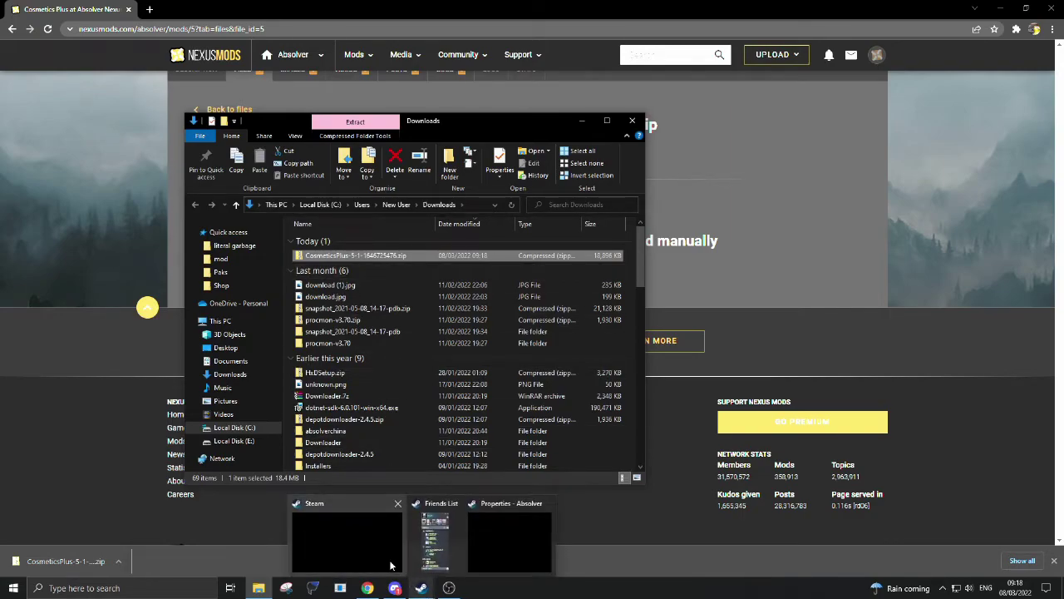
click(391, 566)
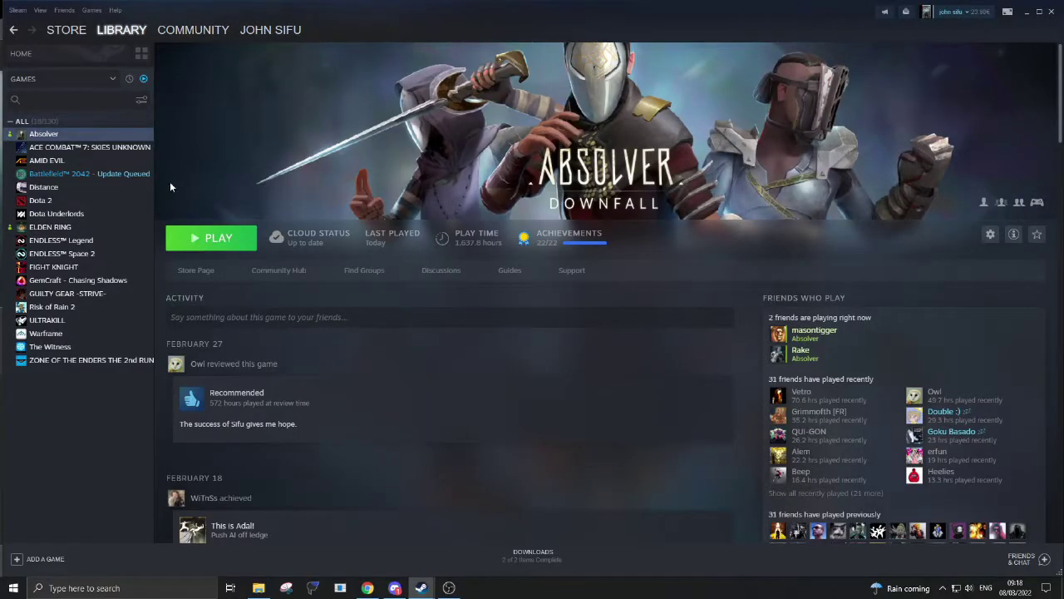
right_click(53, 135)
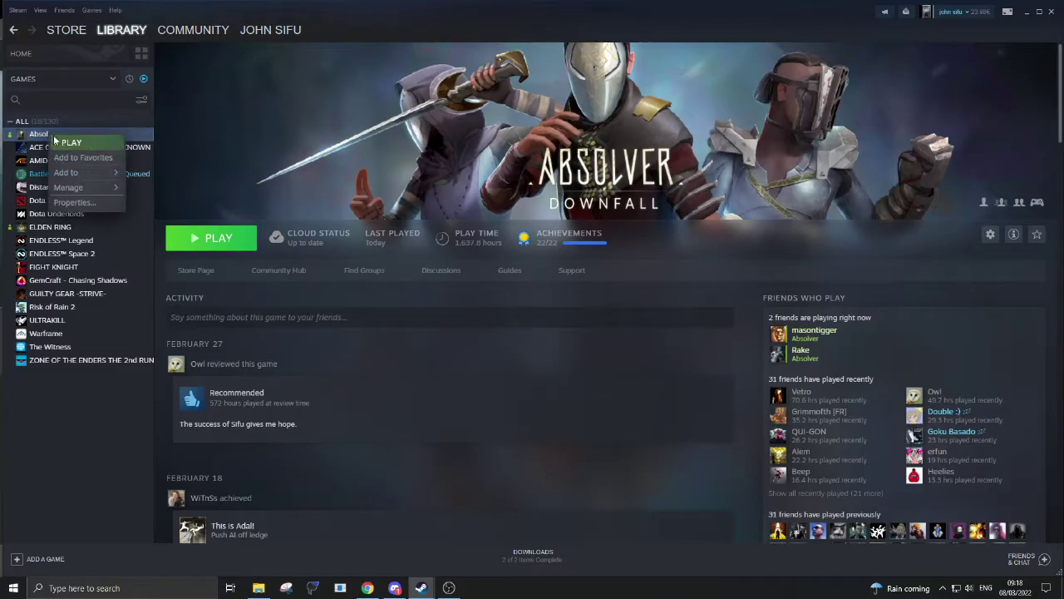
click(74, 202)
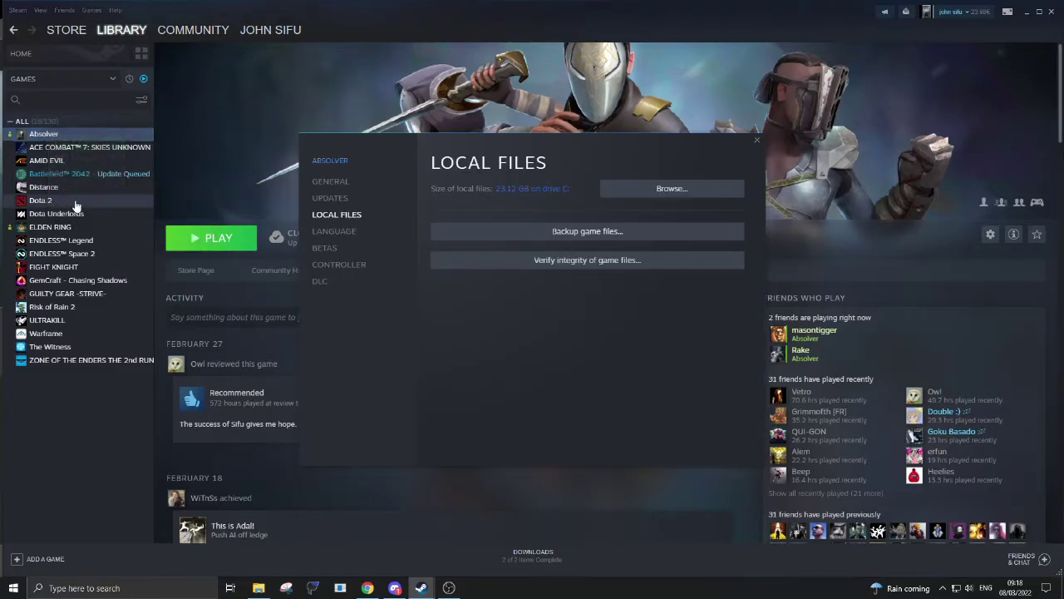
click(334, 183)
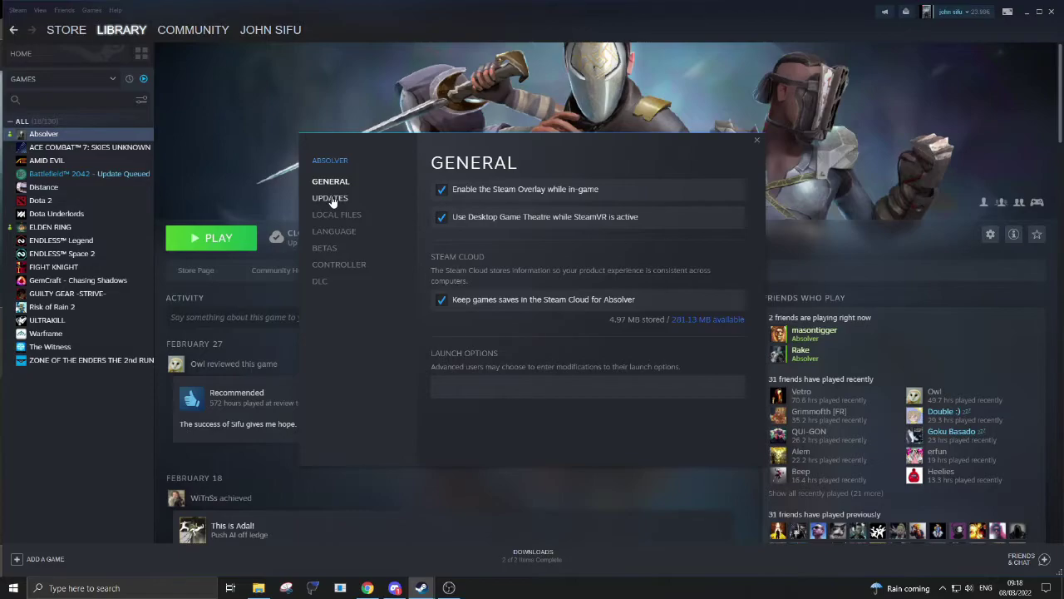
click(330, 199)
click(350, 214)
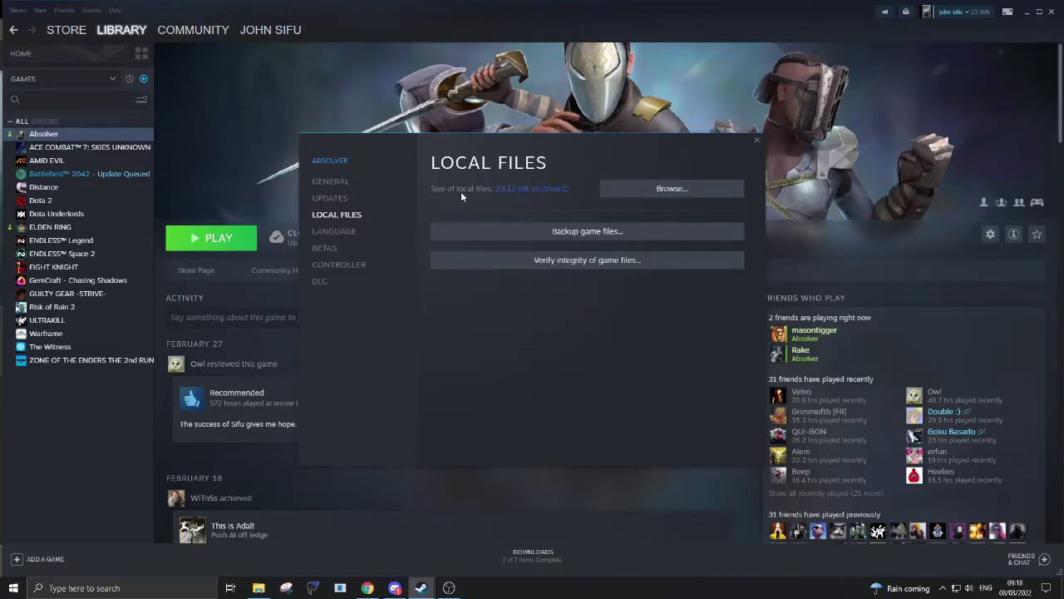
click(663, 189)
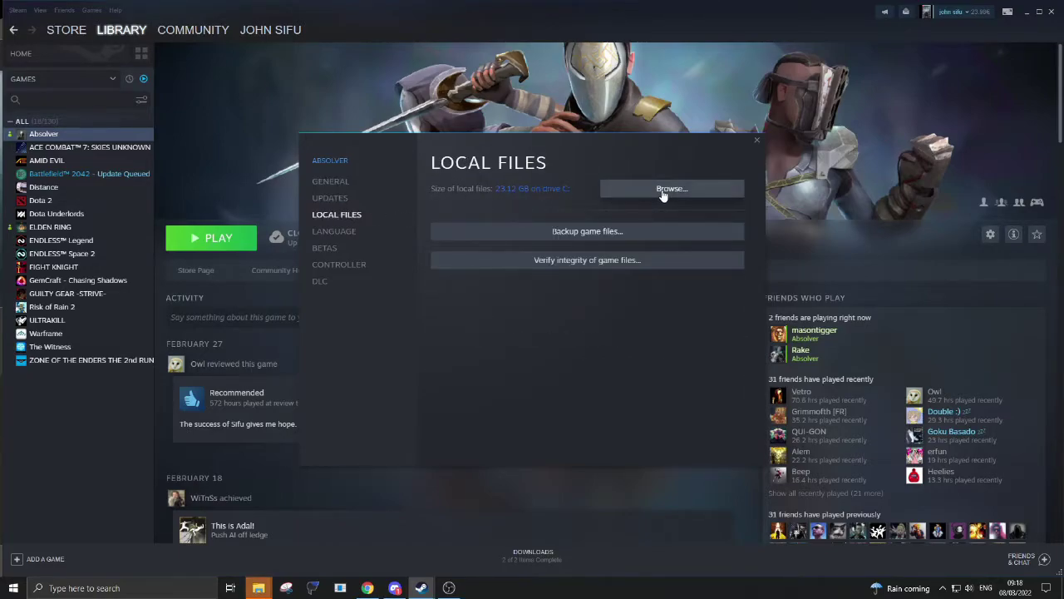
Step: Navigate into Absolver\Content\Paks to show the six pakchunk files
mouse_move(259, 586)
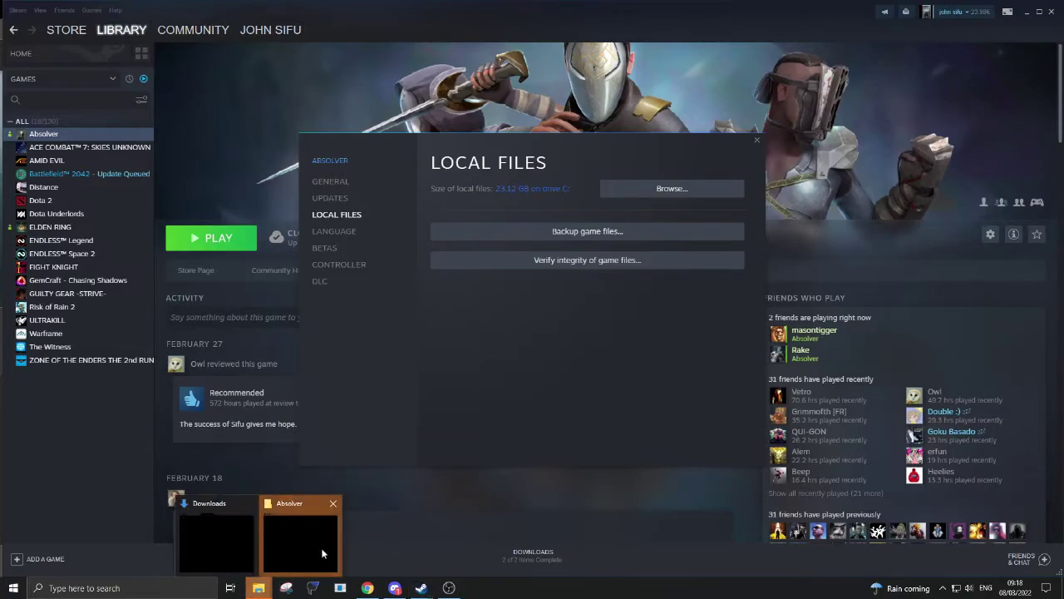
click(322, 553)
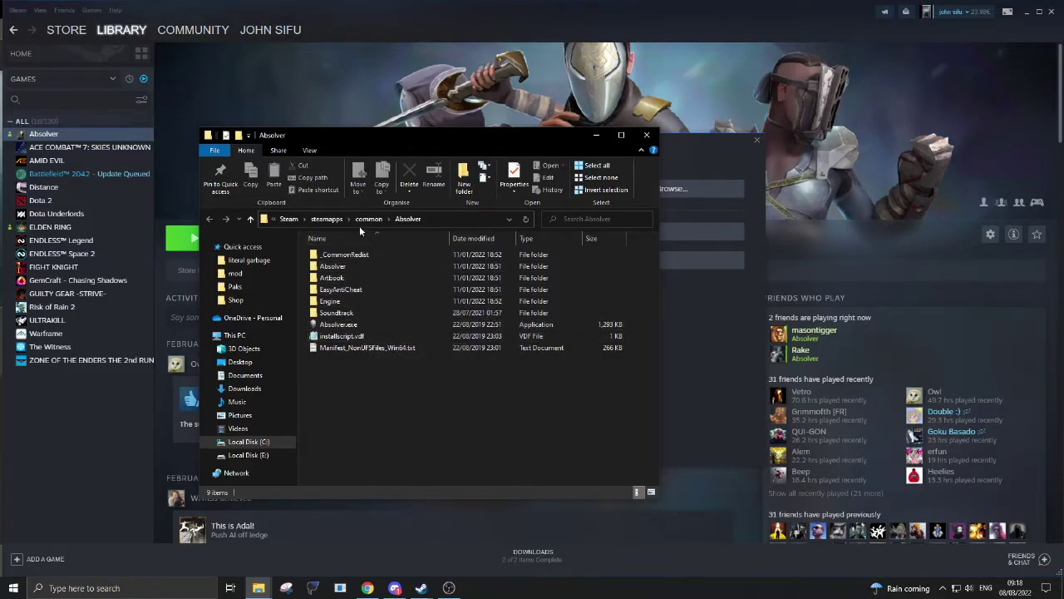
click(331, 266)
double_click(331, 266)
double_click(330, 266)
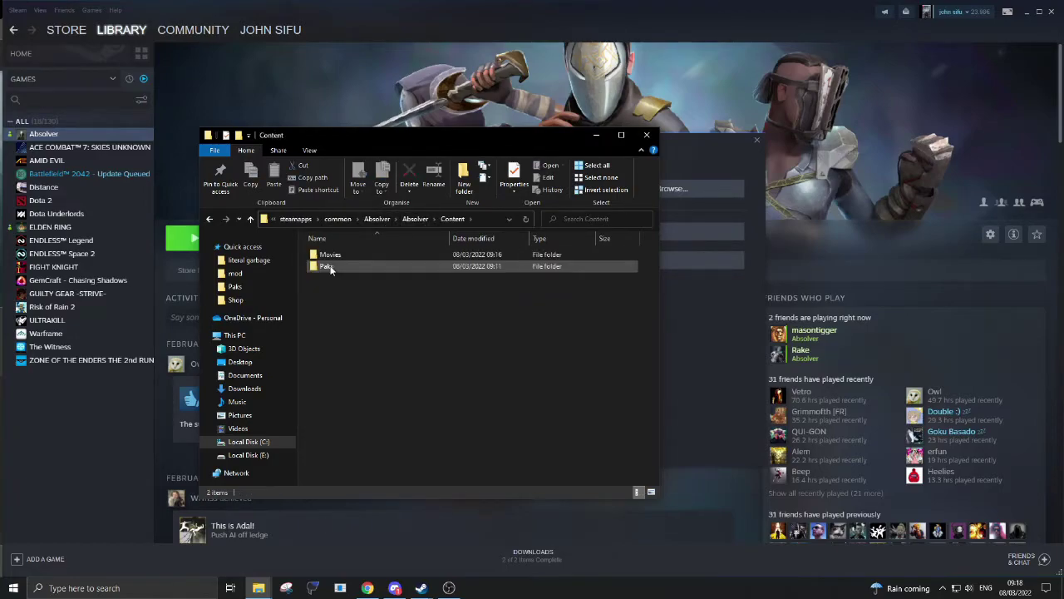
click(330, 267)
double_click(330, 267)
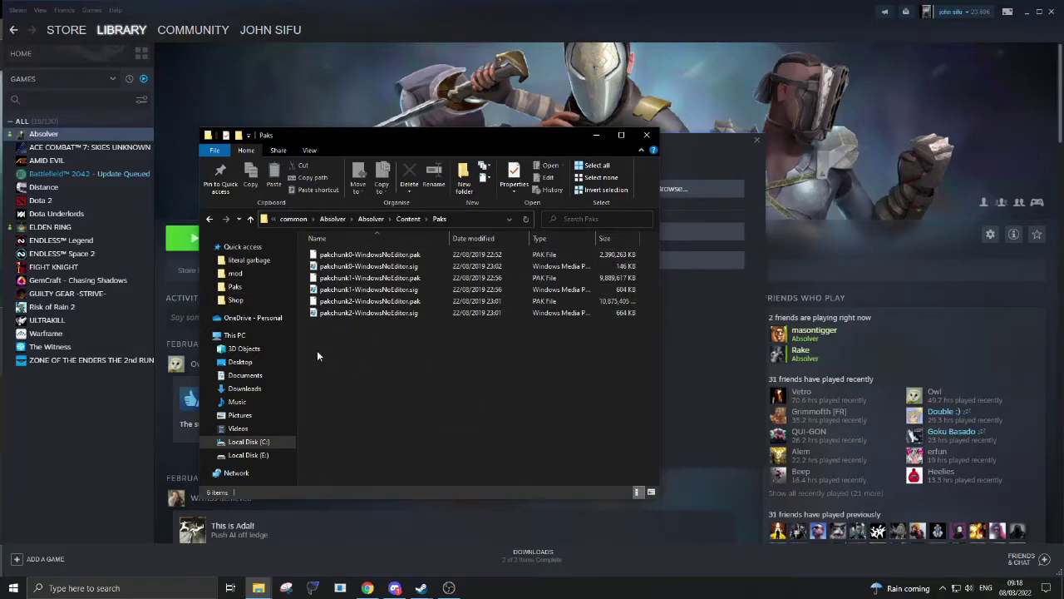
Step: Drag the CosmeticsPlus zip from the Downloads window into the Paks folder
mouse_move(258, 588)
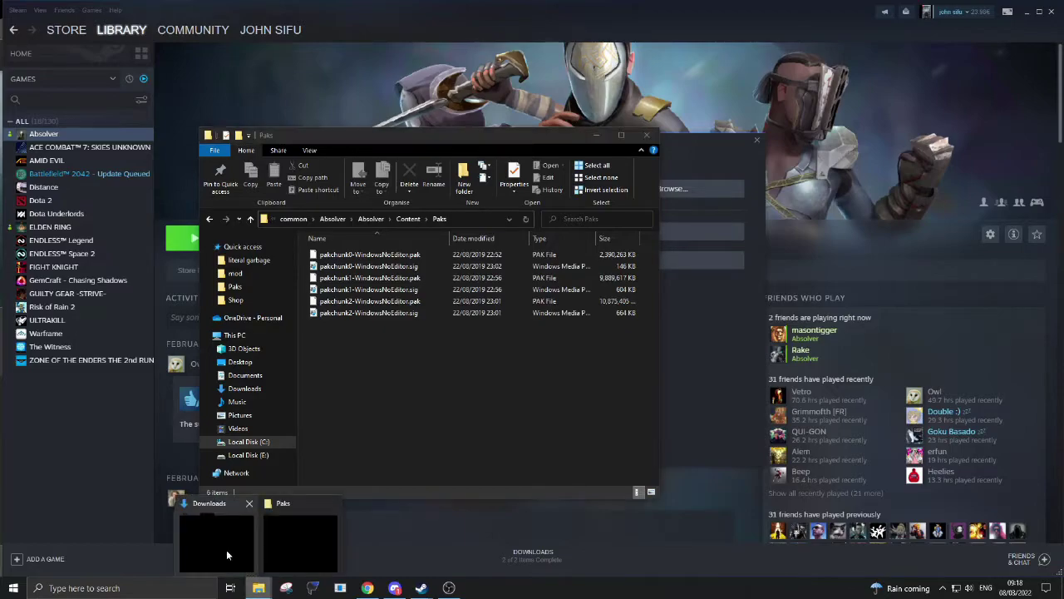
click(226, 550)
drag(288, 119, 756, 144)
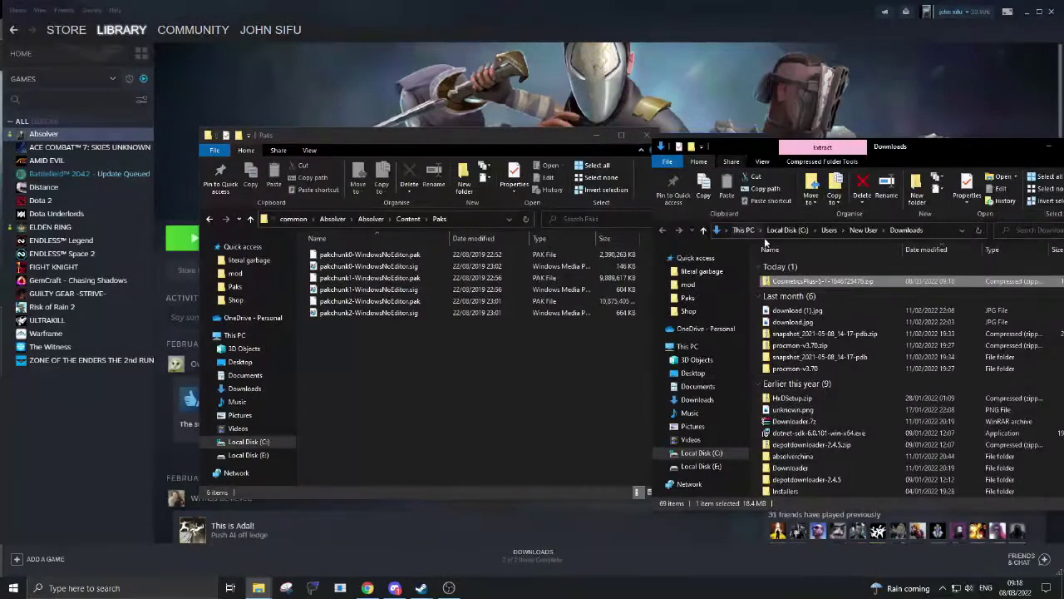
drag(797, 283, 442, 358)
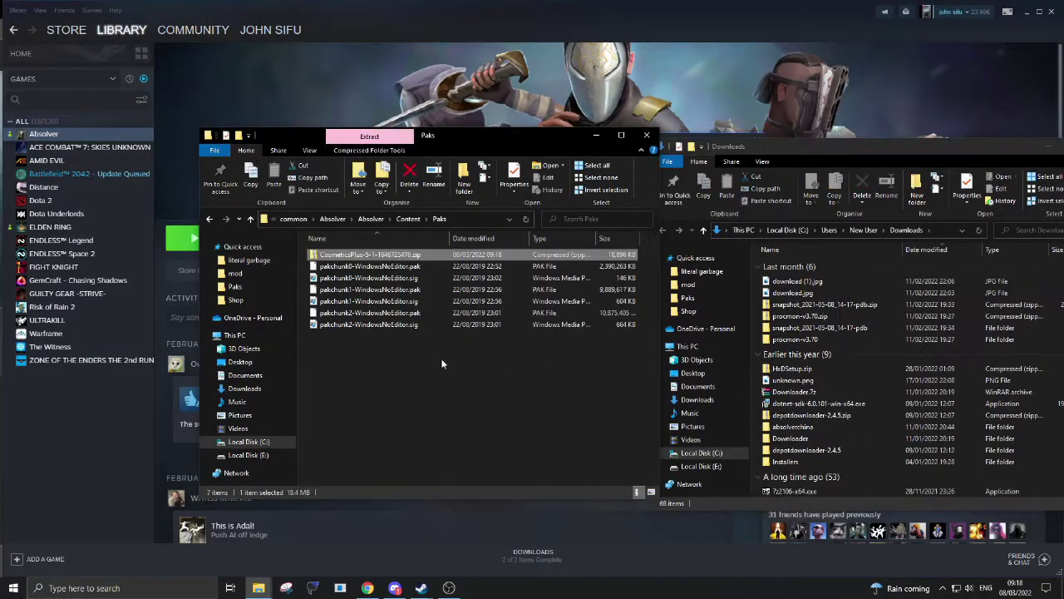
right_click(353, 256)
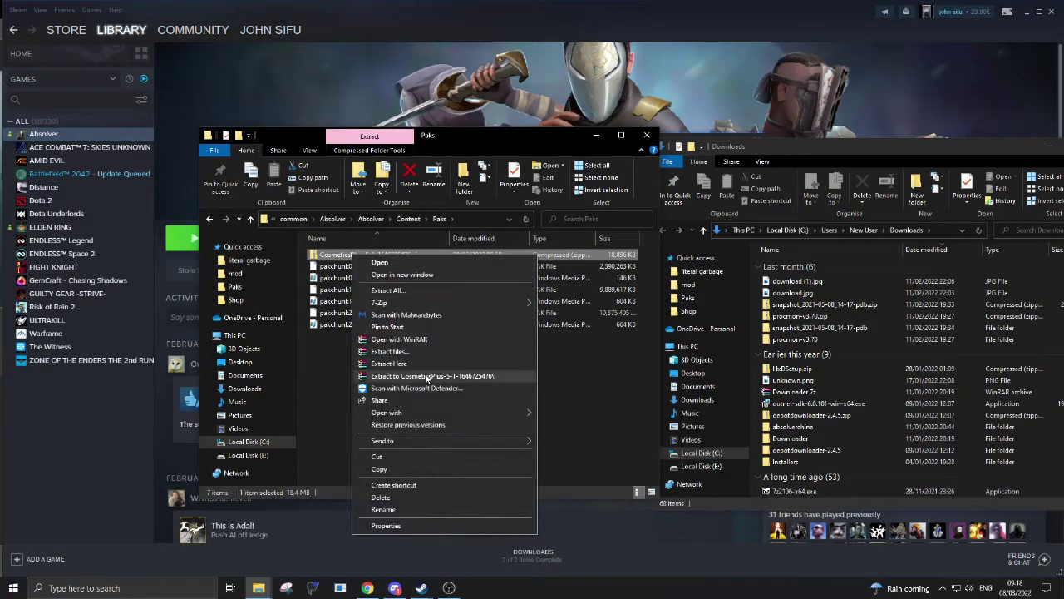
mouse_move(447, 304)
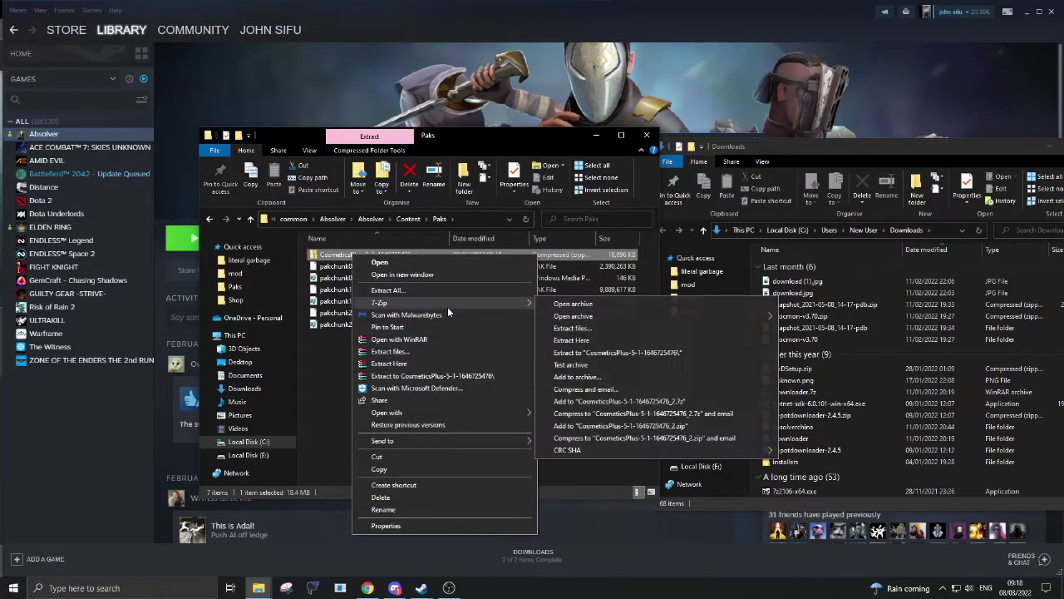
click(431, 377)
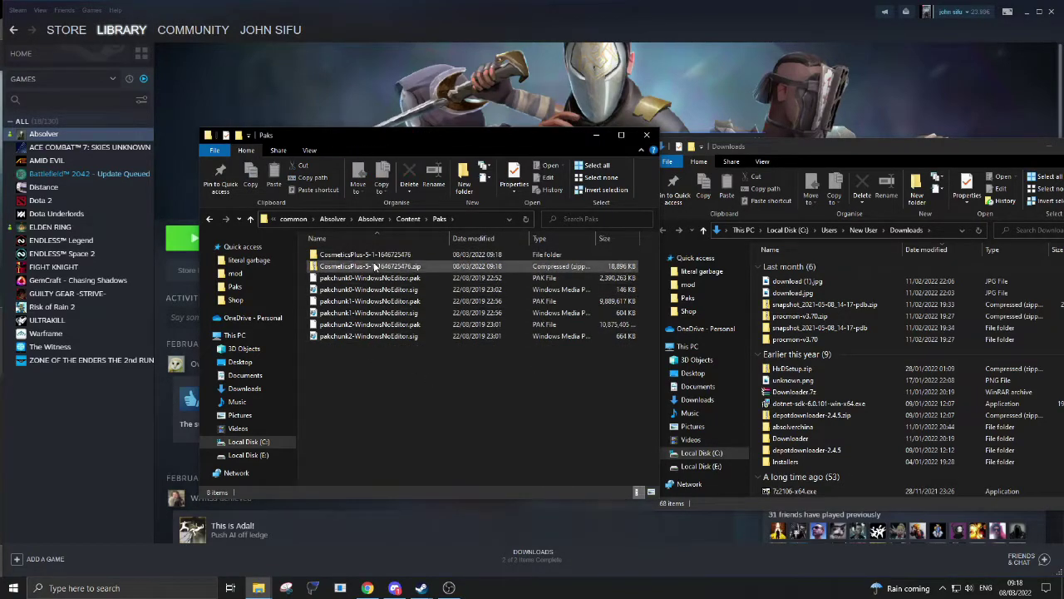
Step: Check the extracted folder, then run Extract All on the CosmeticsPlus zip
double_click(370, 253)
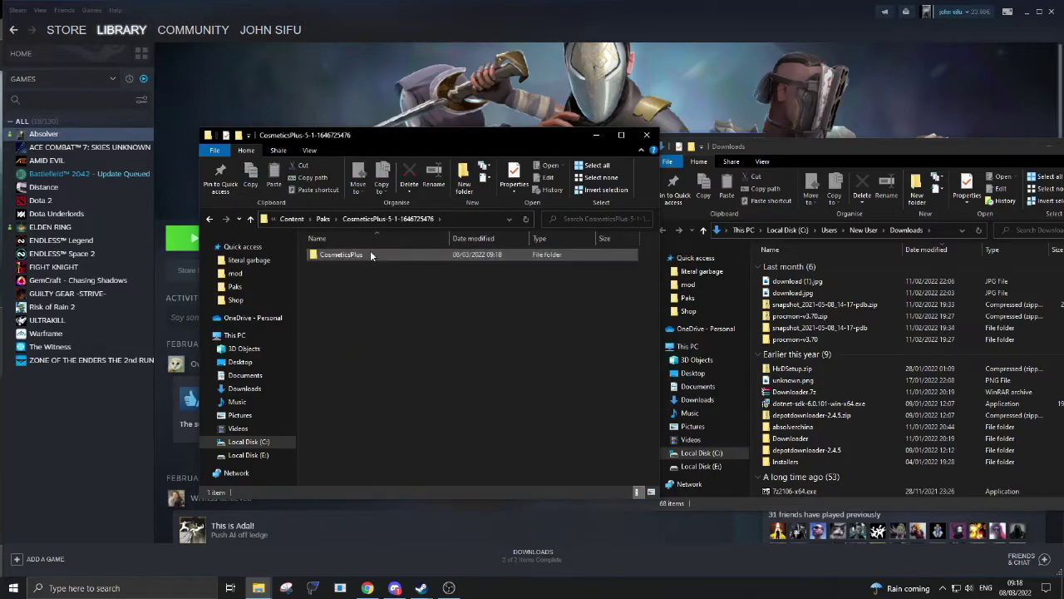
click(323, 219)
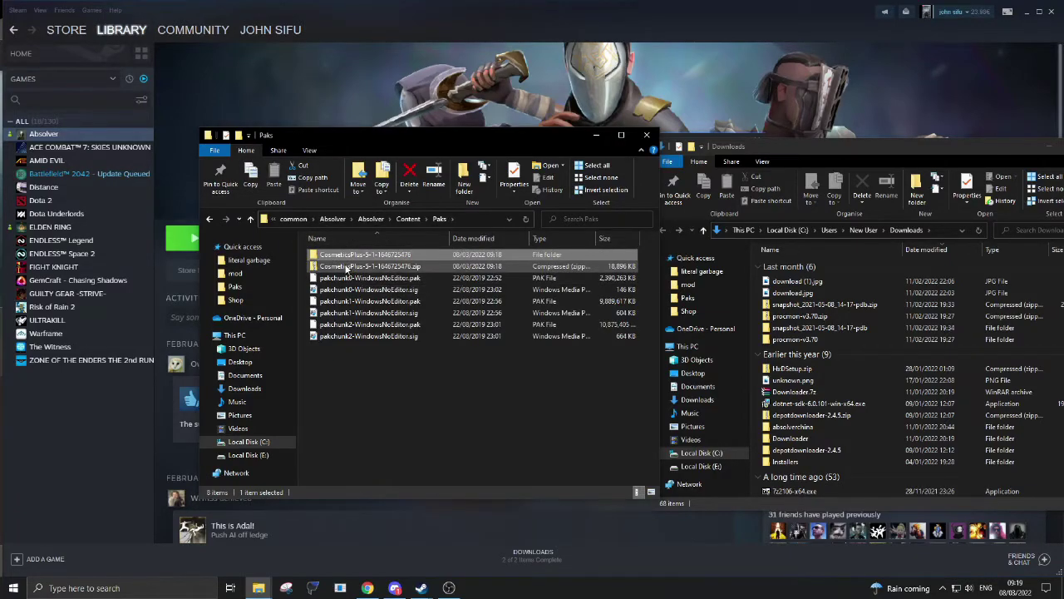
right_click(346, 267)
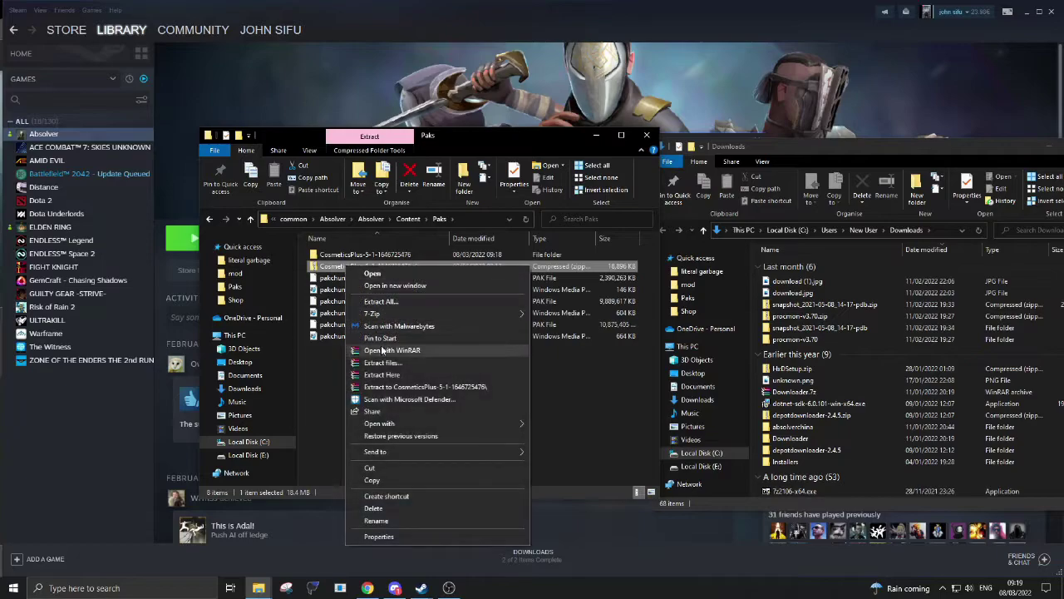
click(333, 380)
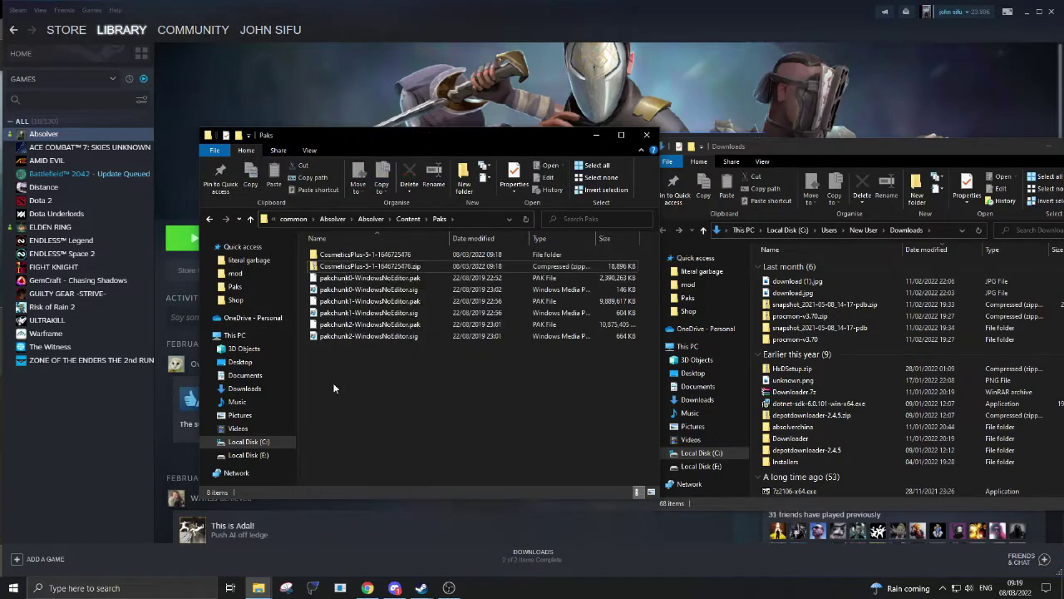
Step: Move the four zzzCosmeticsPlus pak and sig files from the CosmeticsPlus subfolder into Paks
double_click(342, 254)
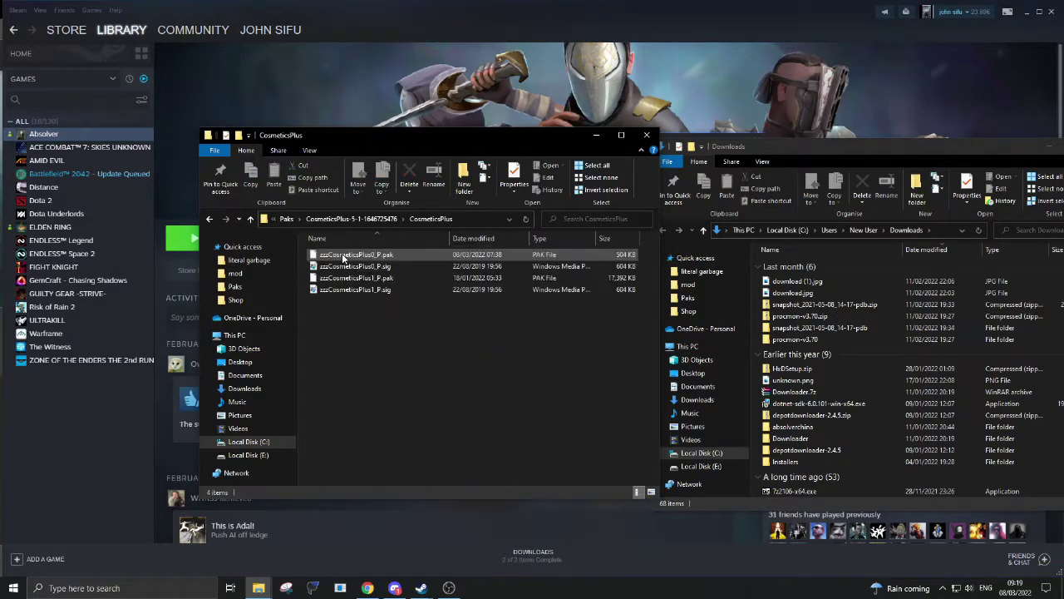
drag(355, 304, 288, 219)
click(287, 219)
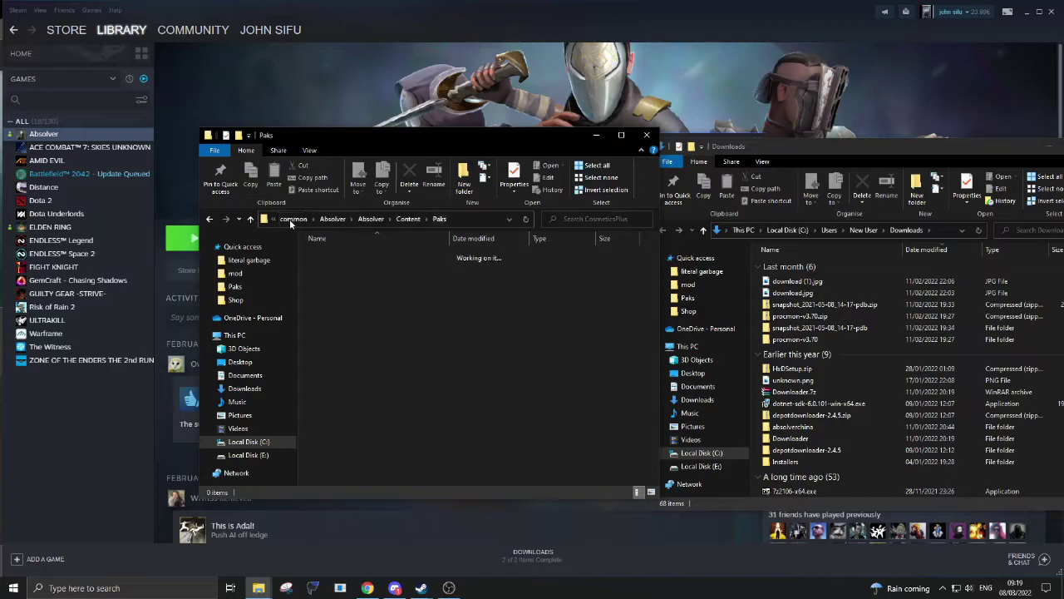
drag(304, 249, 324, 268)
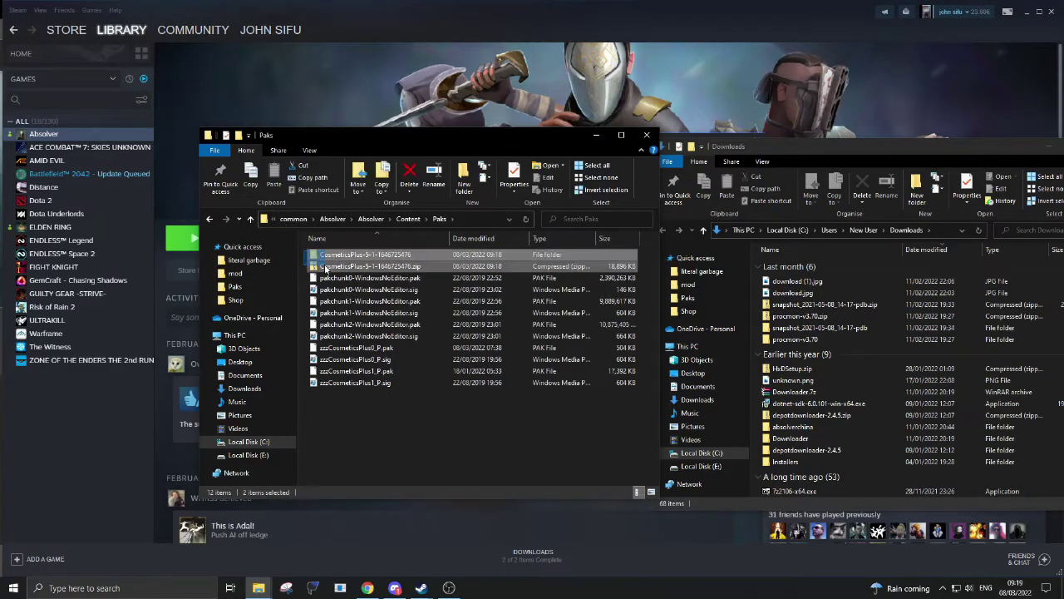
Step: Delete the leftover CosmeticsPlus folder and zip, leaving 10 files in Paks
right_click(325, 264)
click(369, 475)
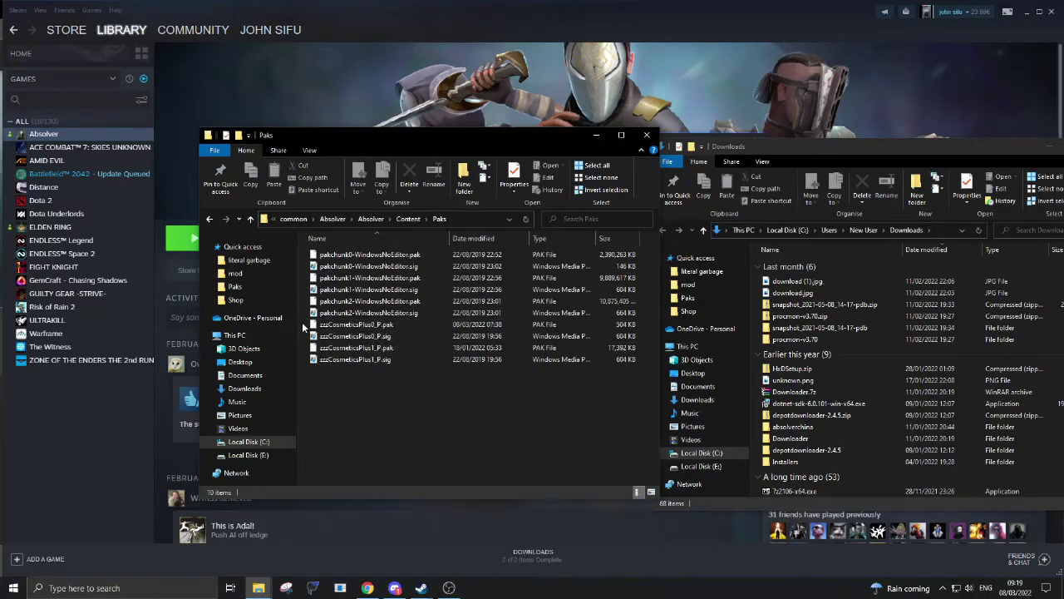
click(310, 325)
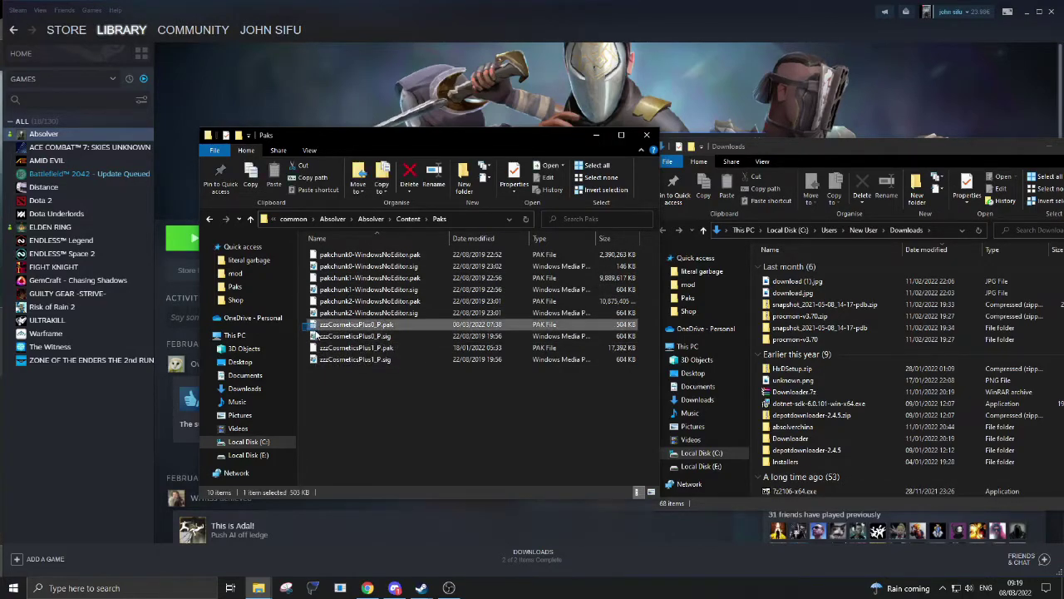
click(363, 407)
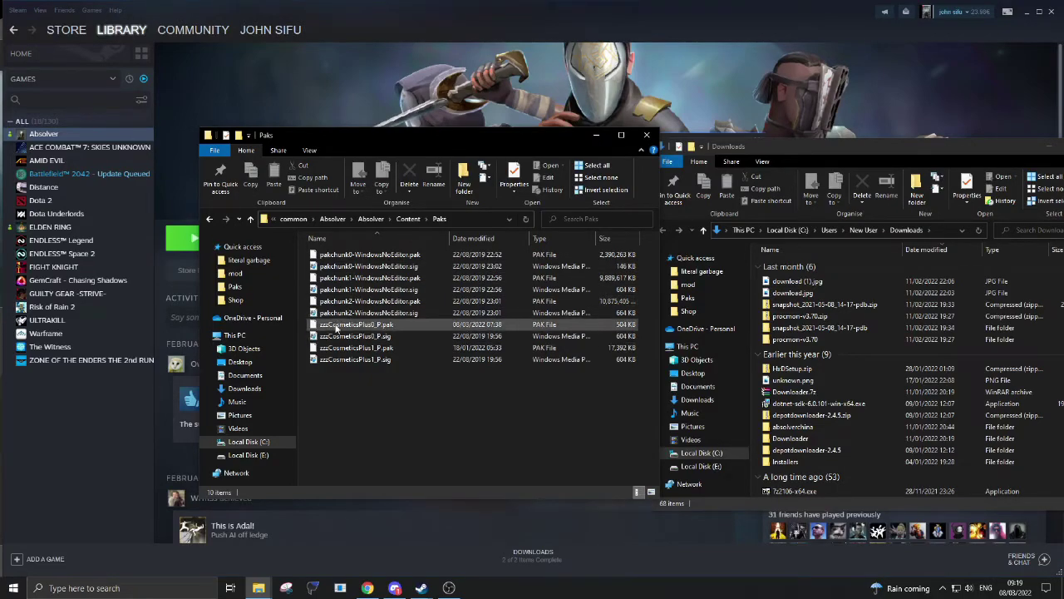
Step: Start Absolver with the PLAY button on its Steam library page
click(115, 432)
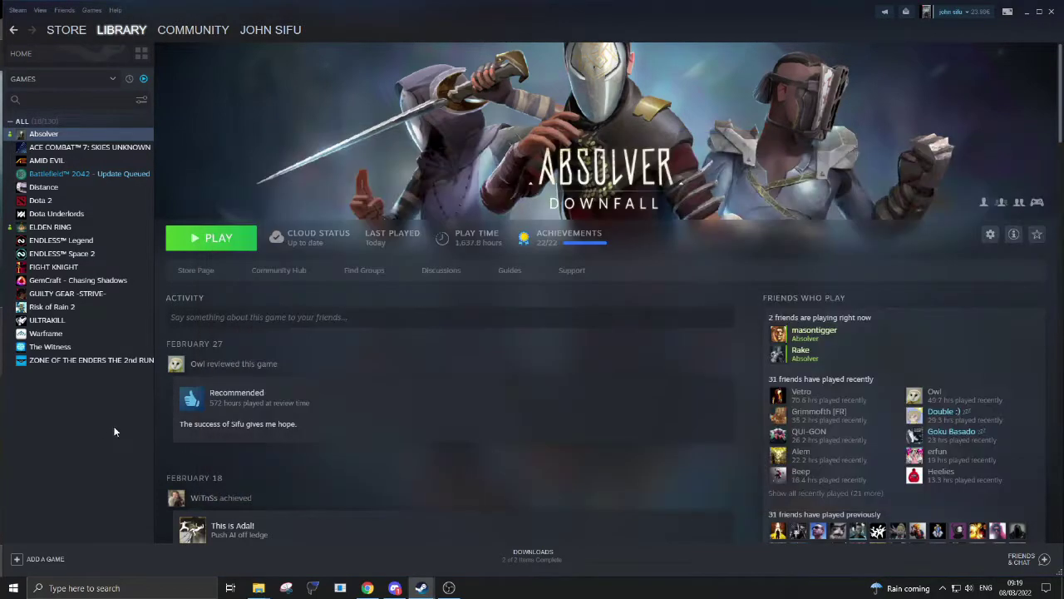
click(218, 244)
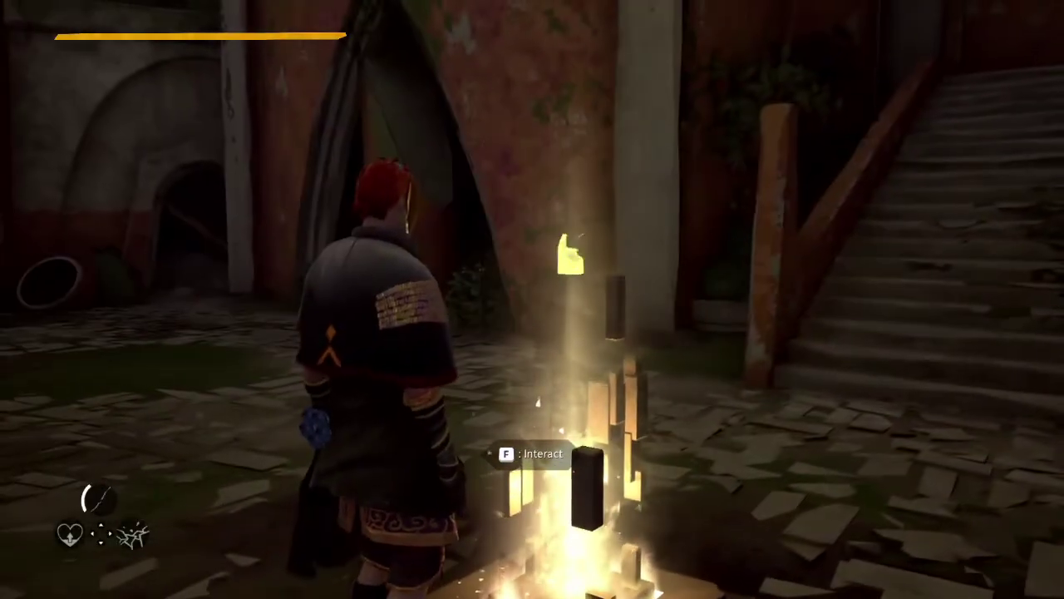
Step: Kneel at the altar and browse the Essence shop's Protections masks
key(e)
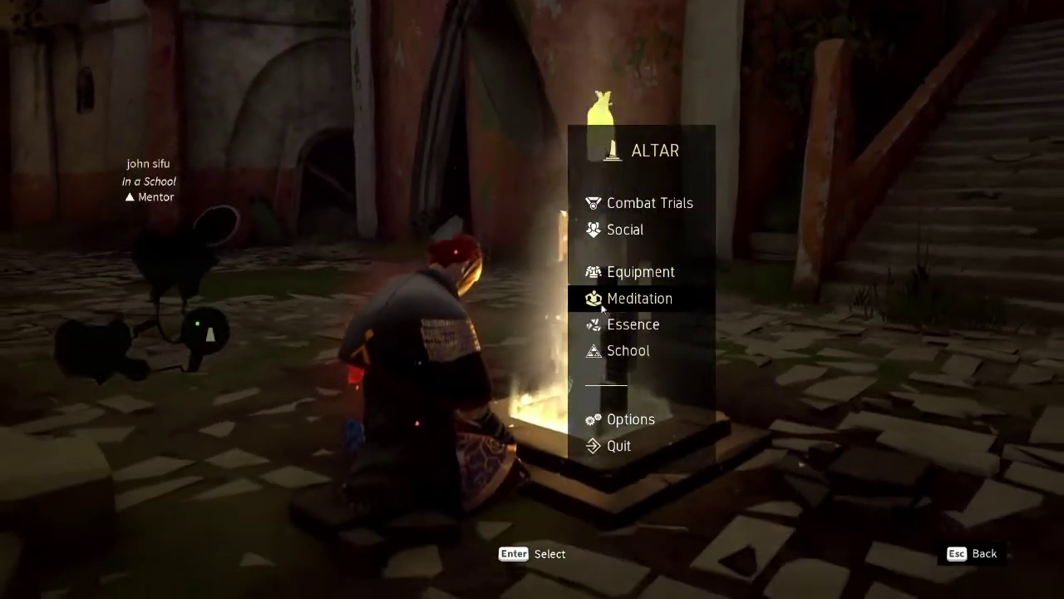
click(631, 325)
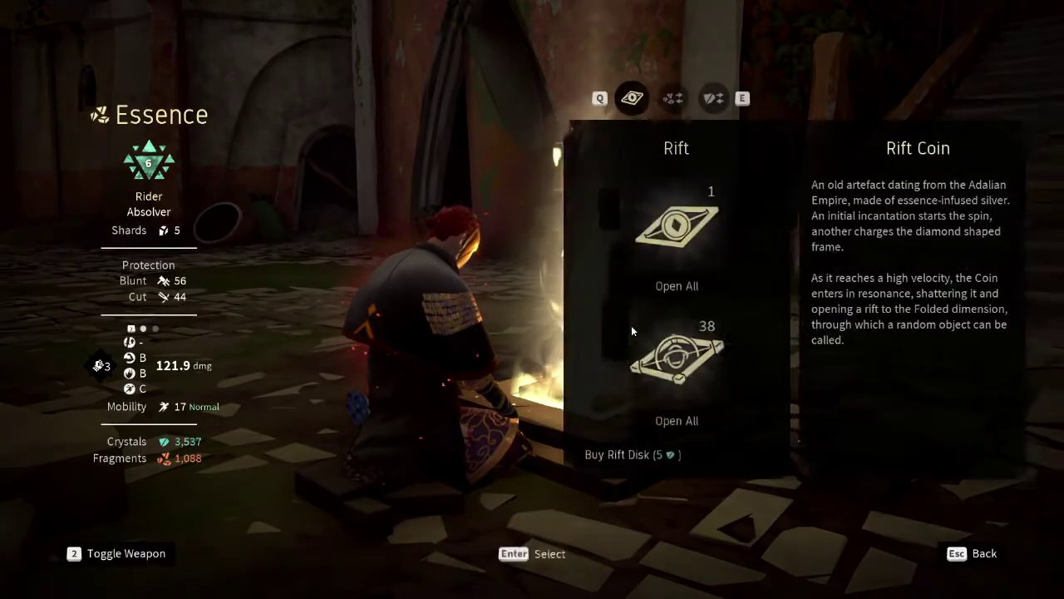
click(683, 99)
click(610, 244)
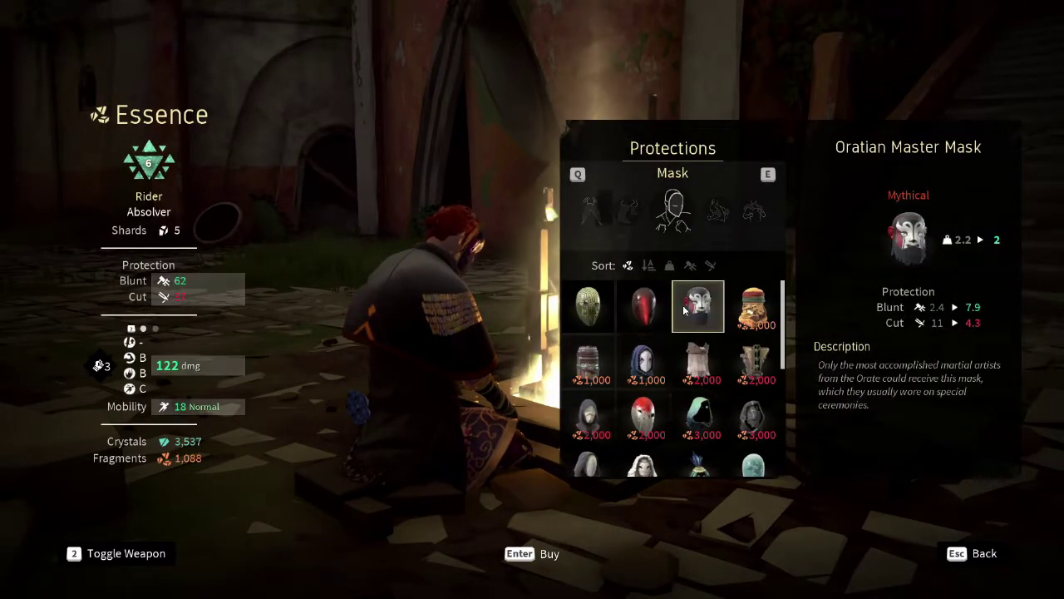
key(Escape)
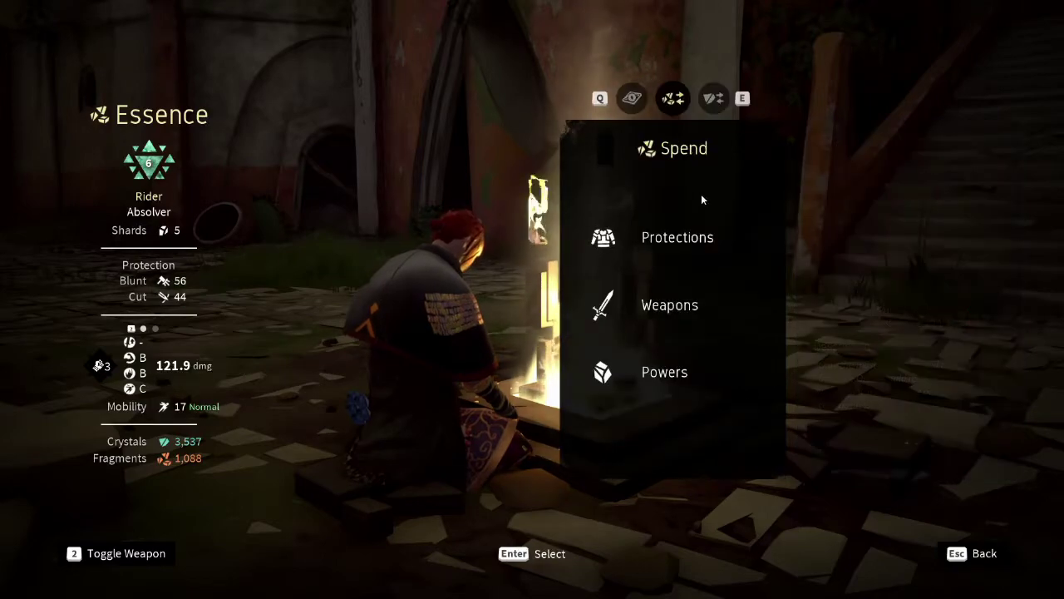
Step: Browse the Emotes and Intros shops for new items, then back out to the altar
click(713, 96)
click(610, 246)
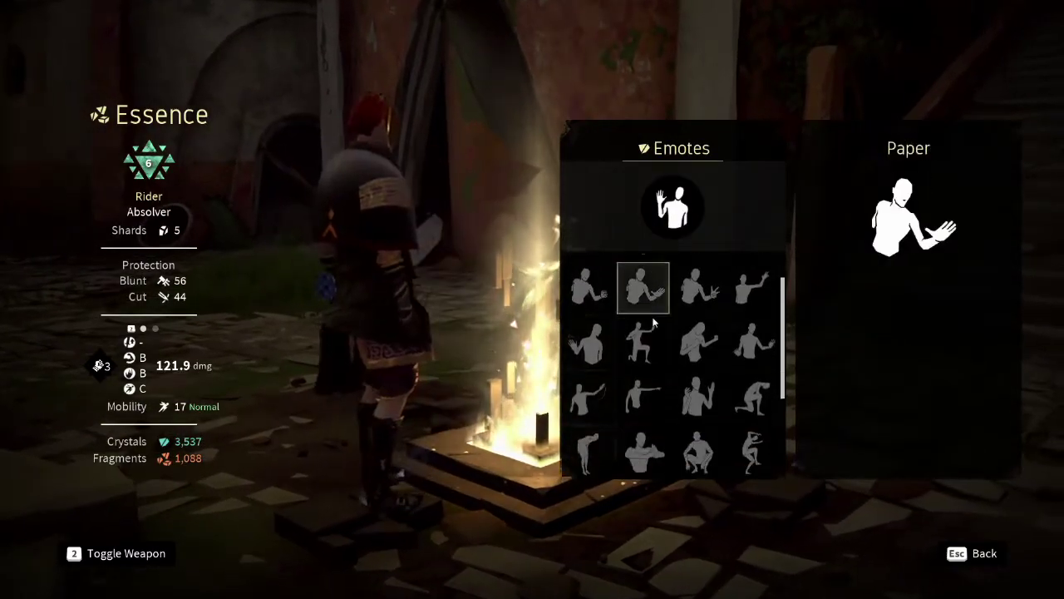
scroll(657, 349, down, 5)
key(Escape)
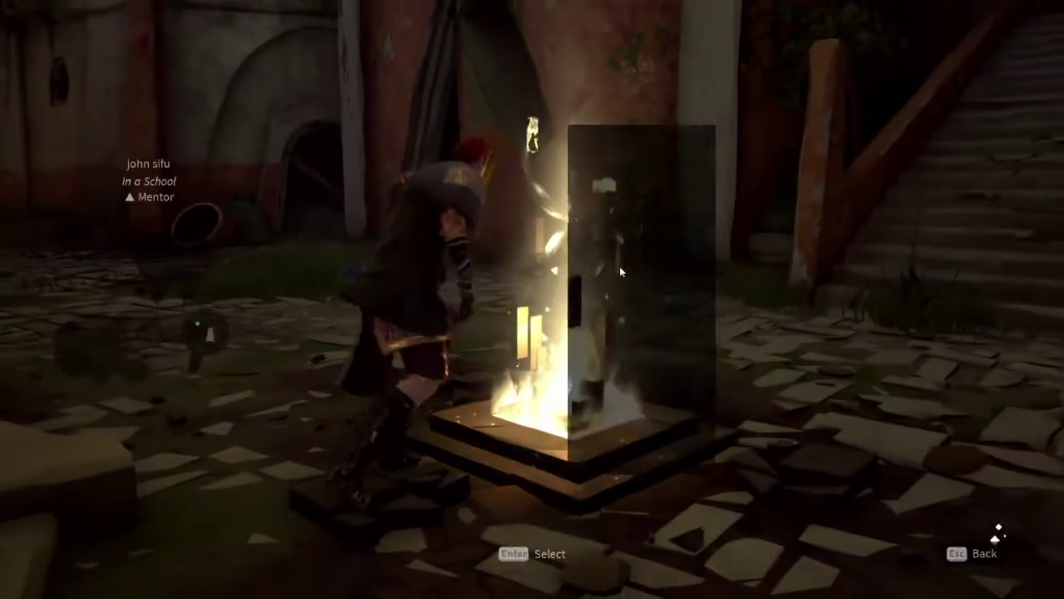
click(630, 326)
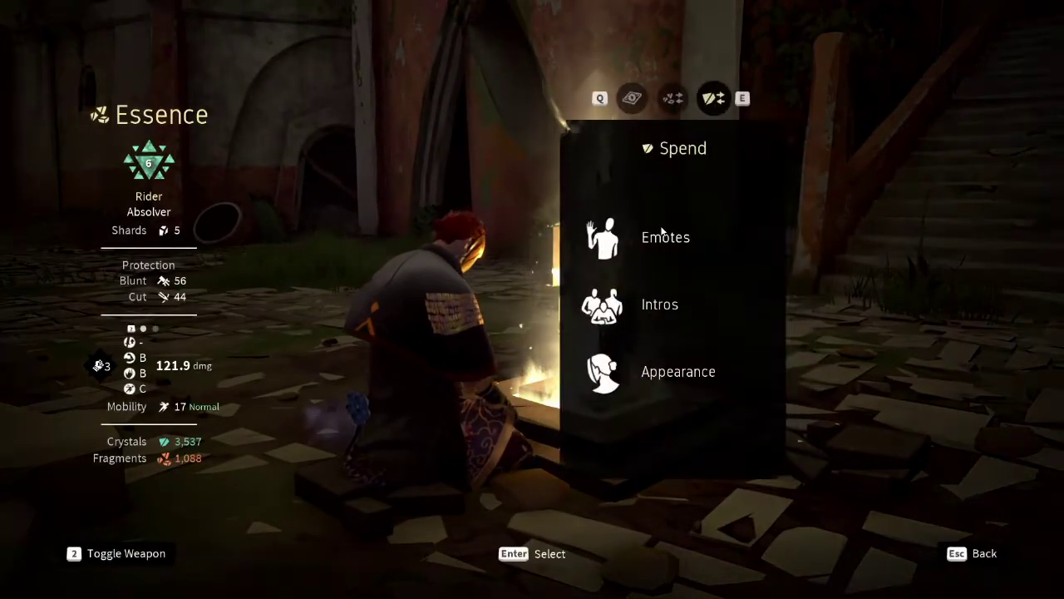
click(604, 304)
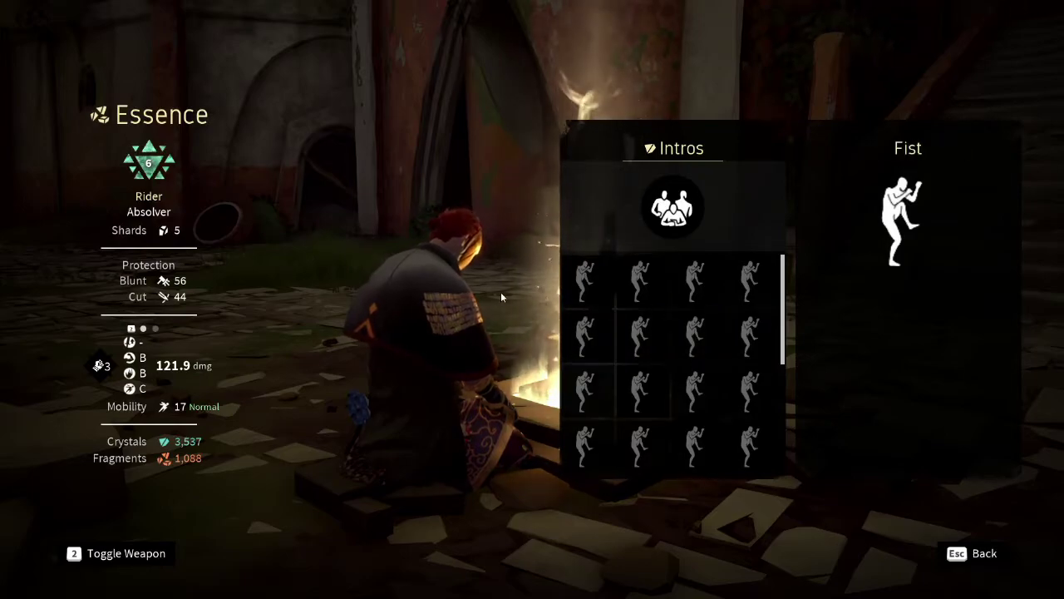
key(Escape)
key(Escape)
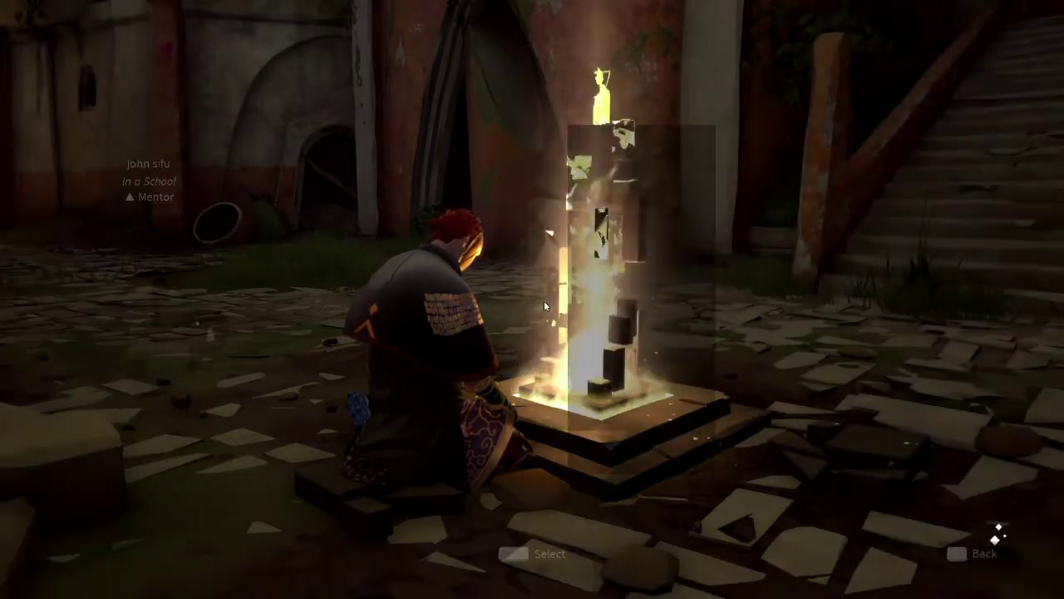